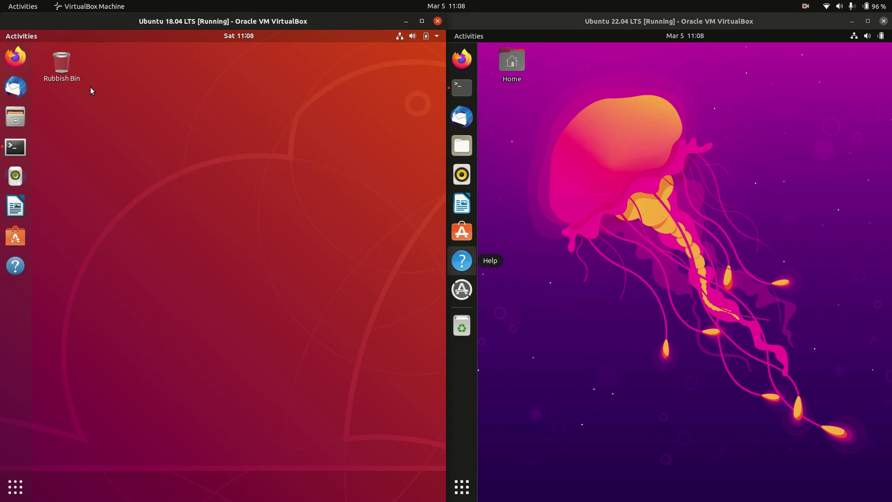
Arrange the 18.04 and 22.04 VM windows side by side.
drag(139, 137, 382, 360)
drag(141, 127, 383, 379)
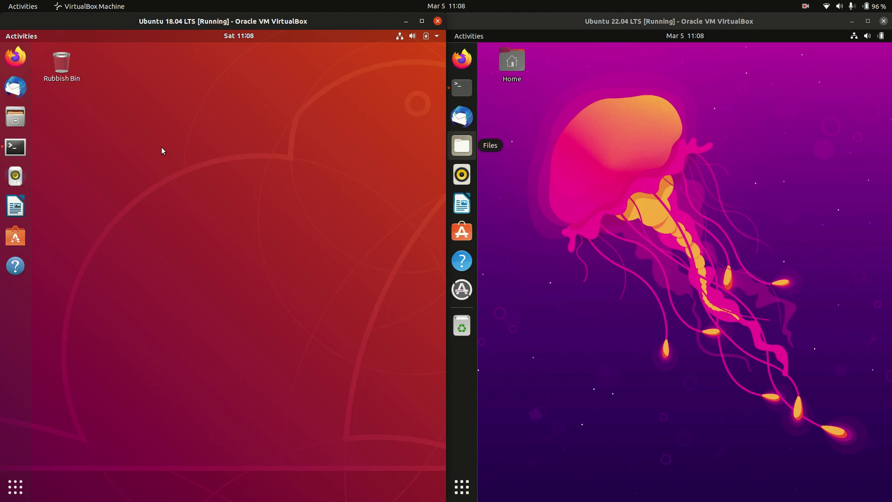
drag(597, 143, 775, 334)
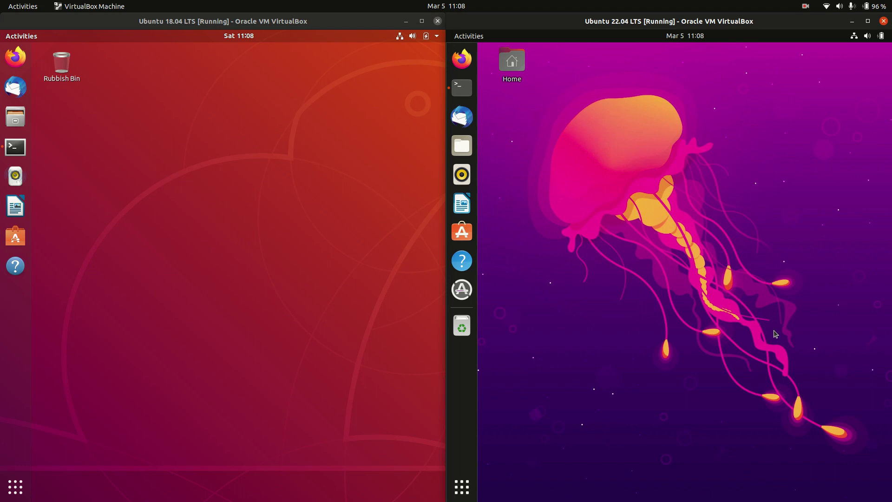
drag(599, 156, 768, 364)
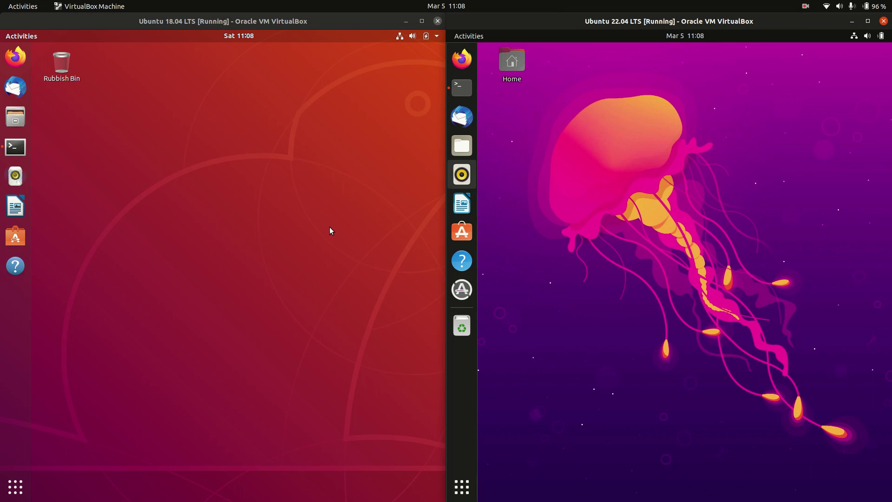
click(190, 241)
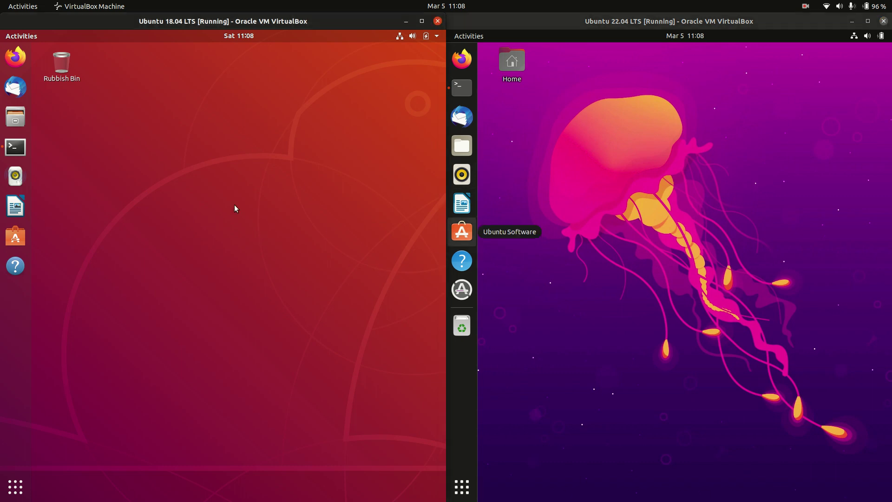
drag(137, 142, 163, 254)
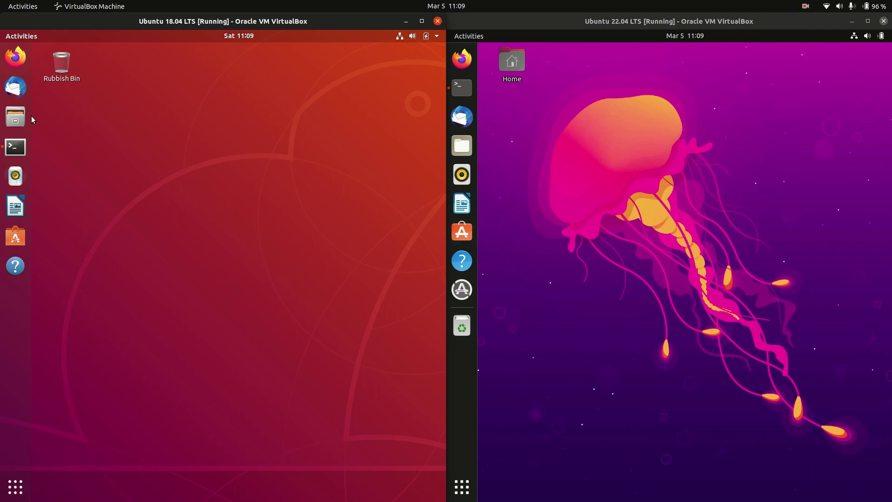
Browse the application overview on both machines, then close it.
click(15, 496)
click(462, 488)
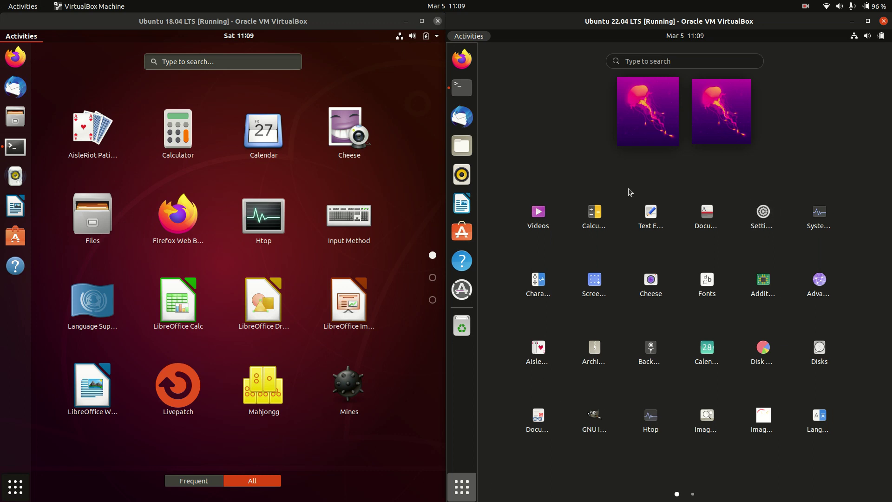
scroll(629, 191, down, 1)
click(373, 174)
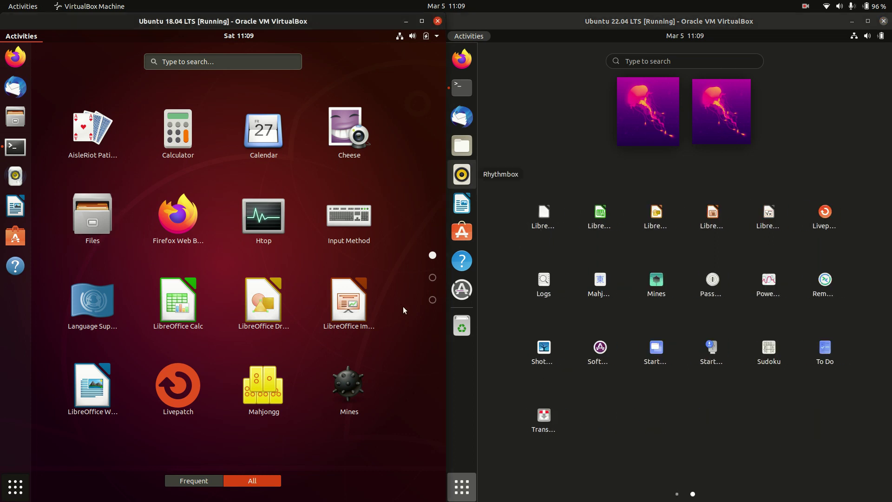
scroll(403, 305, down, 1)
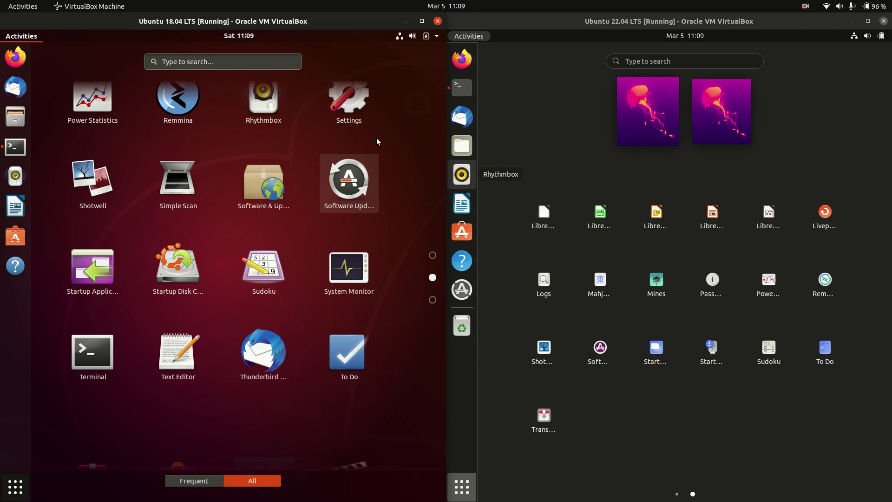
click(692, 413)
scroll(734, 442, up, 1)
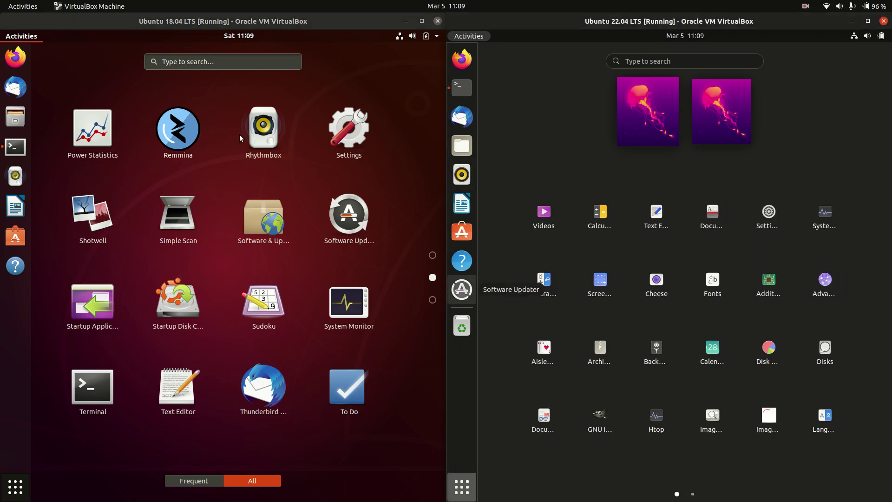
key(super)
click(401, 92)
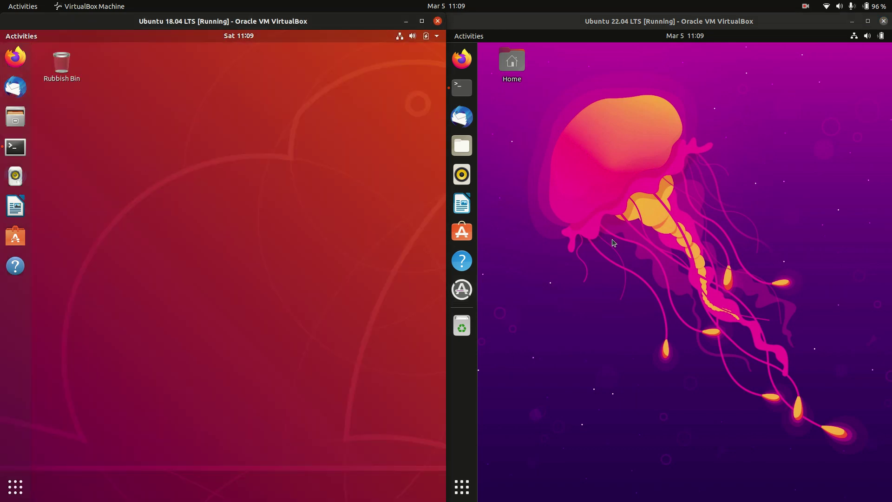
Open and then dismiss the desktop context menus on both machines.
right_click(260, 190)
right_click(698, 191)
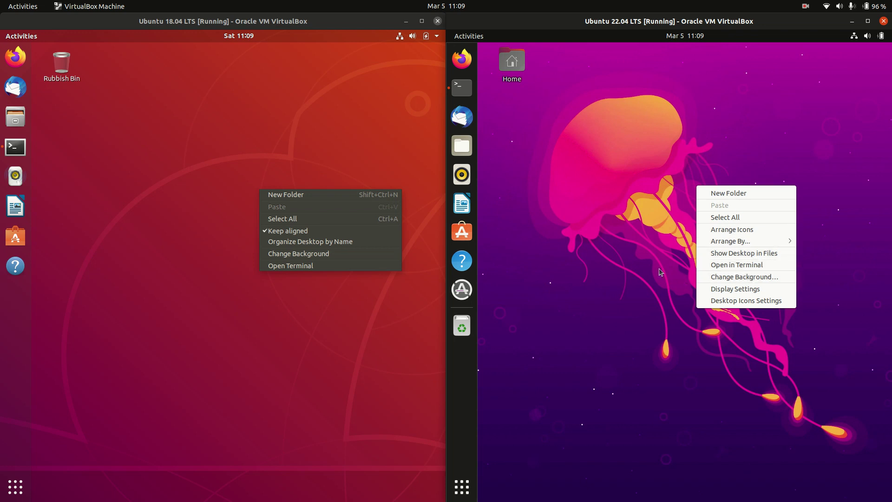
click(111, 120)
Compare neofetch GNOME versions: 3.28.4 on 18.04 versus 41.3 on 22.04.
click(16, 147)
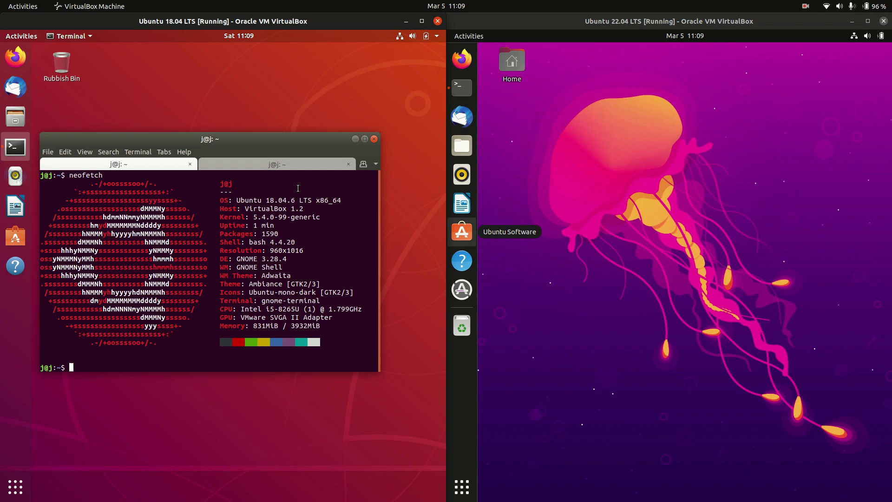
click(461, 87)
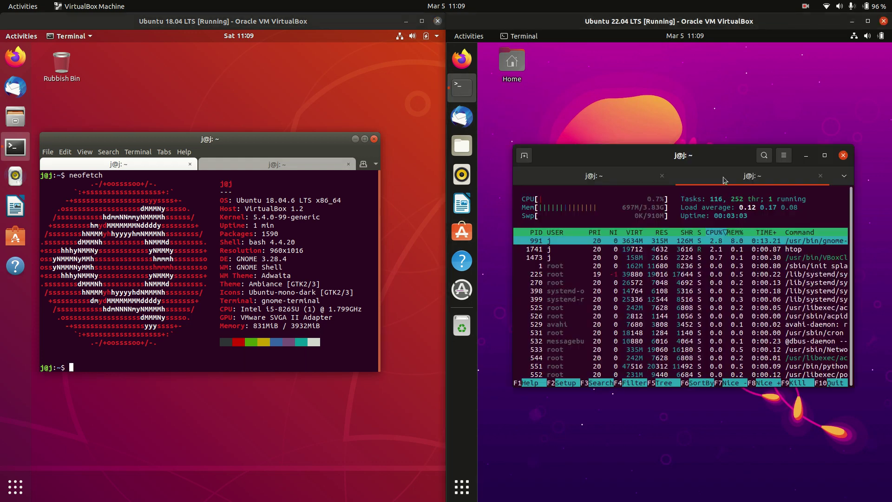
click(569, 177)
drag(256, 259, 295, 257)
drag(264, 137, 281, 136)
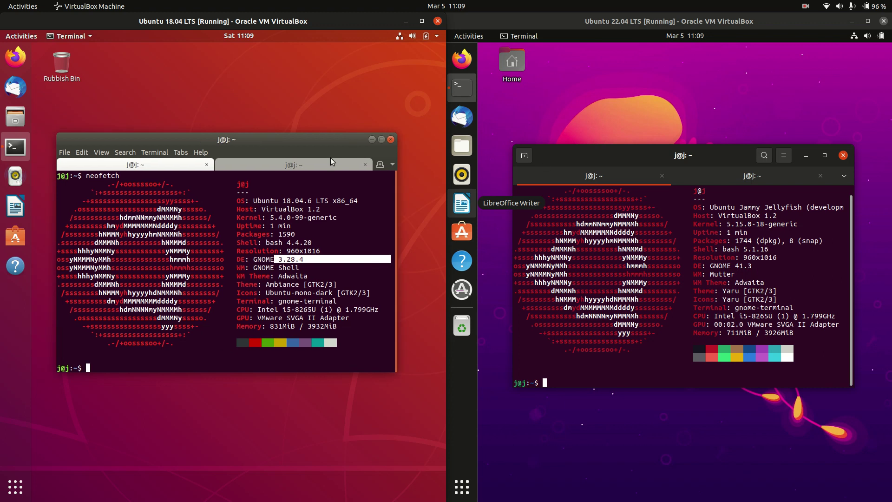
drag(739, 265, 753, 264)
drag(722, 155, 687, 157)
click(753, 285)
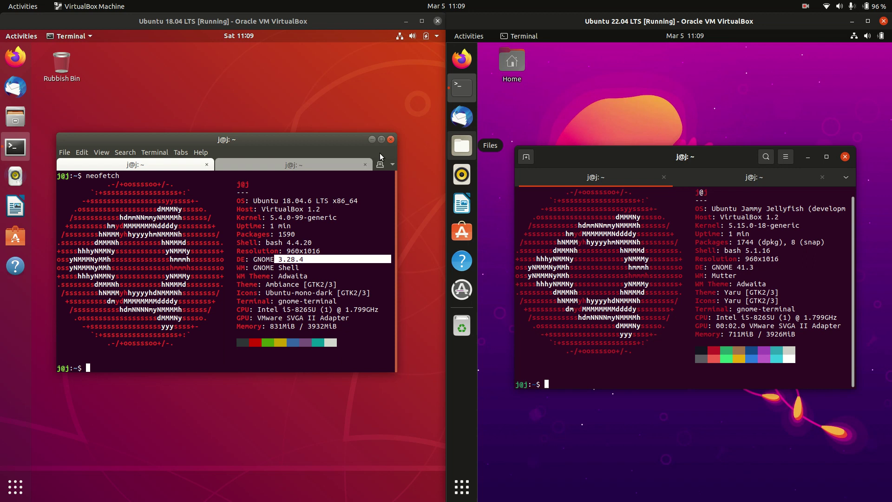
Close both terminals and open Files at Home on each machine.
click(391, 139)
click(845, 156)
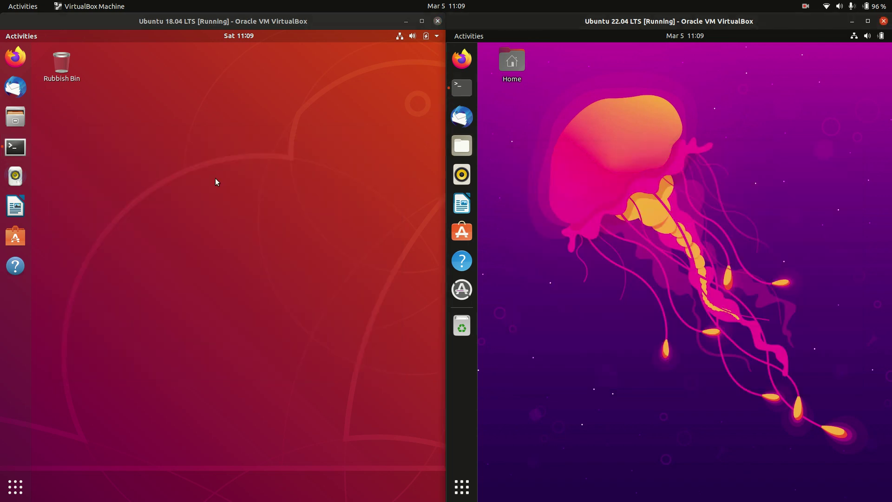
click(15, 117)
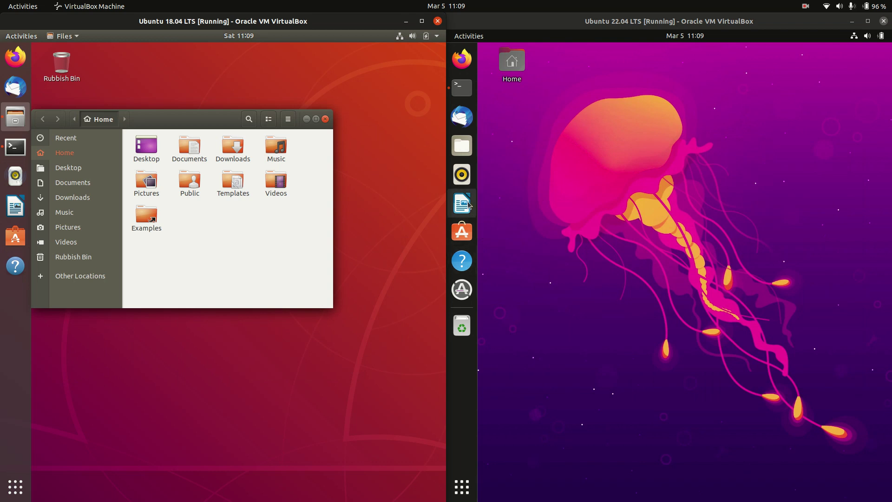
click(462, 145)
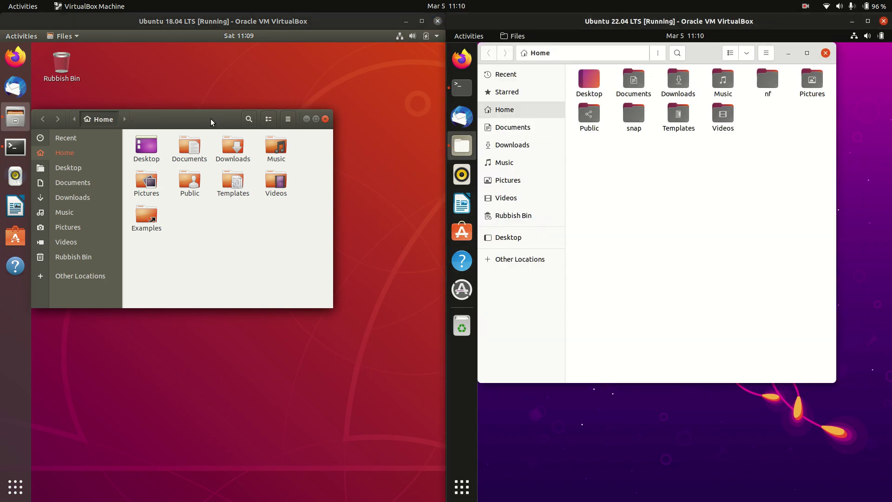
Position both Files windows and raise the 18.04 Software Updater prompt.
drag(211, 119, 234, 164)
drag(722, 111, 717, 117)
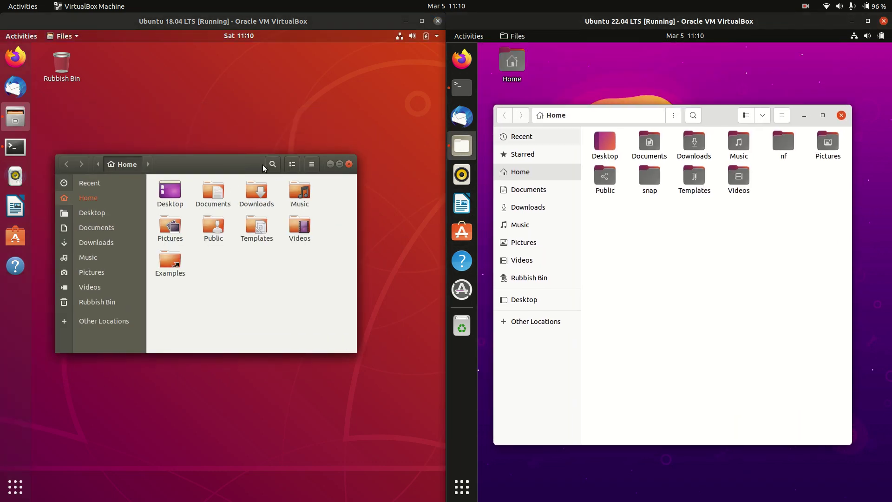
drag(212, 166, 235, 154)
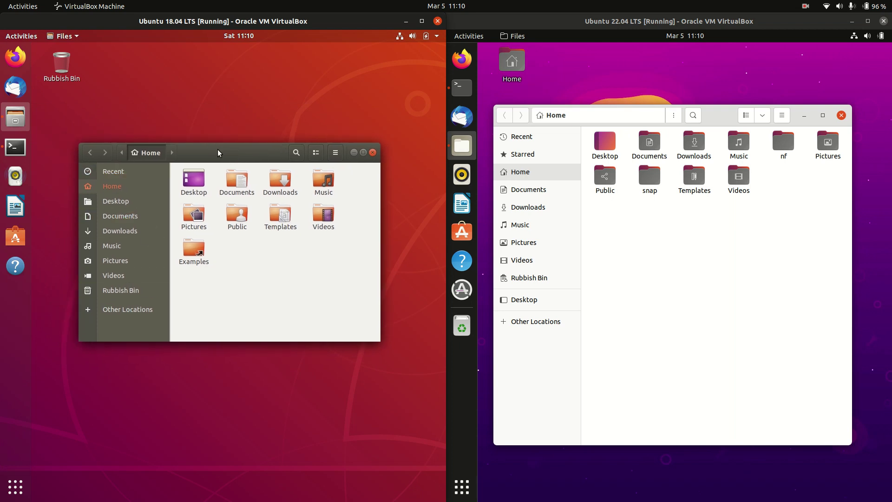
drag(213, 149, 234, 143)
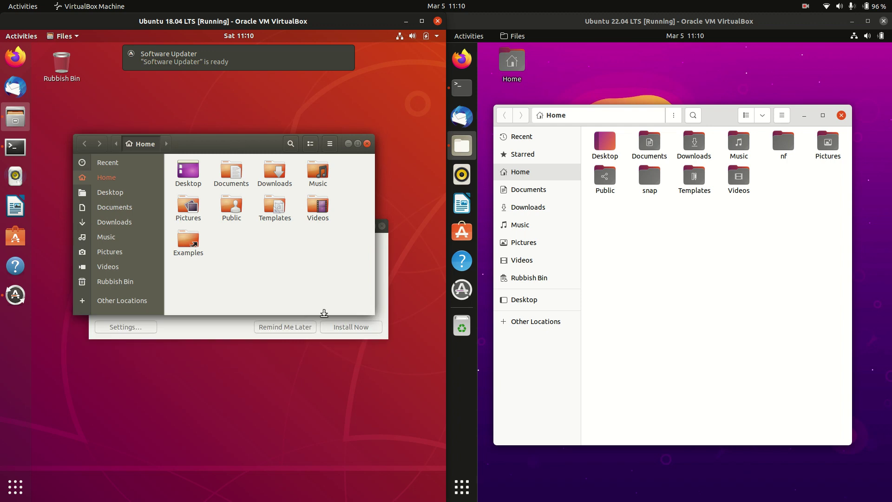
click(385, 278)
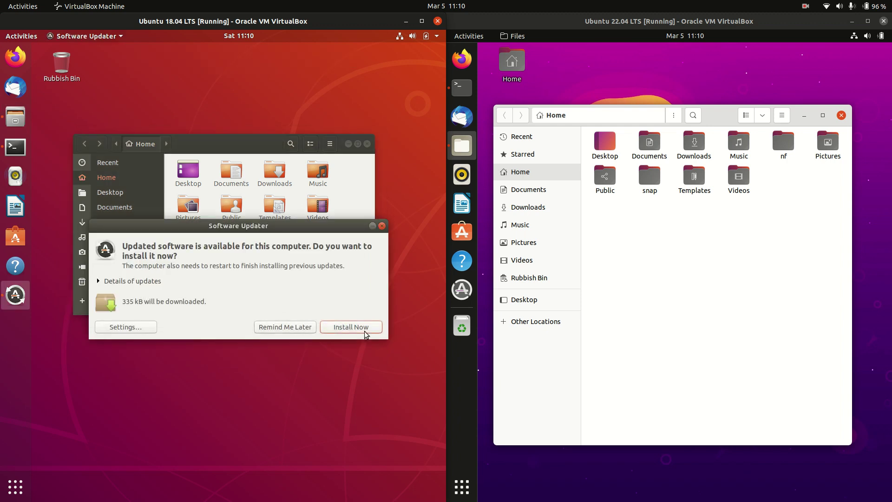
Choose Remind Me Later for the 18.04 updates and rearrange both Files windows.
click(291, 327)
mouse_move(246, 142)
mouse_down()
mouse_move(282, 155)
mouse_move(259, 141)
mouse_up()
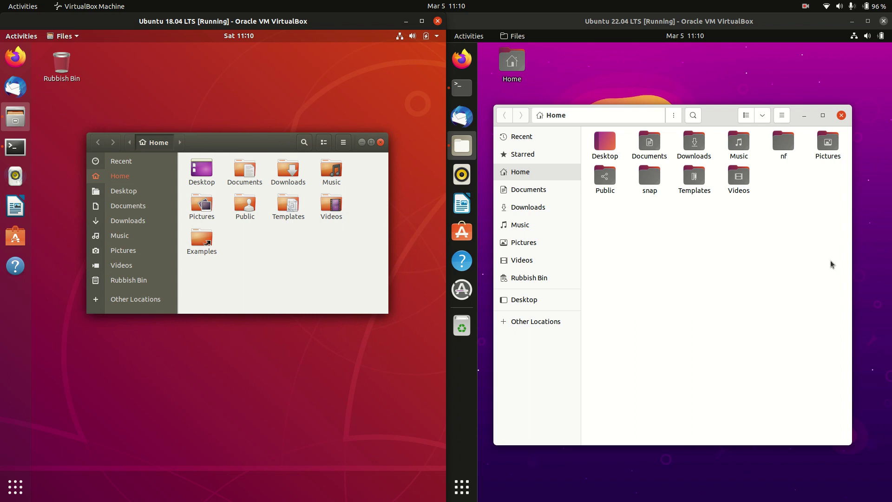
drag(834, 249, 691, 193)
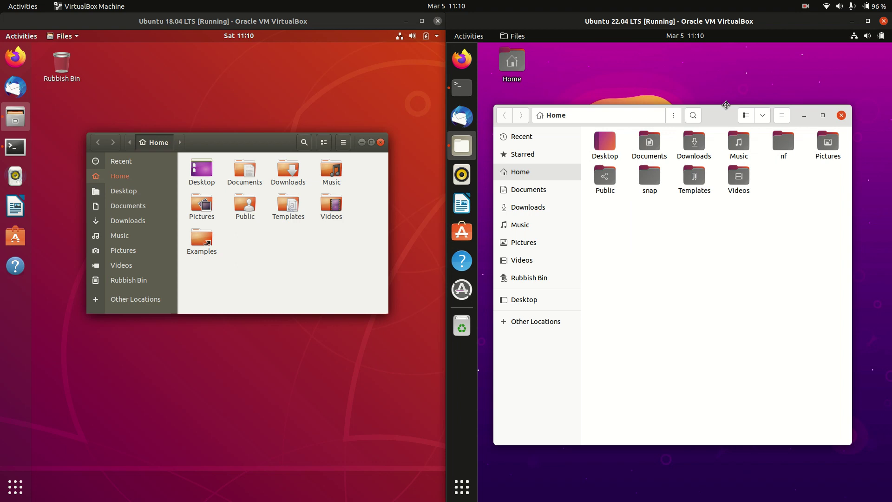
drag(726, 105, 735, 99)
drag(274, 144, 346, 124)
drag(733, 108, 753, 125)
drag(330, 148, 250, 153)
Open the folder-background context menus, then close the 18.04 Files window.
right_click(261, 247)
right_click(685, 253)
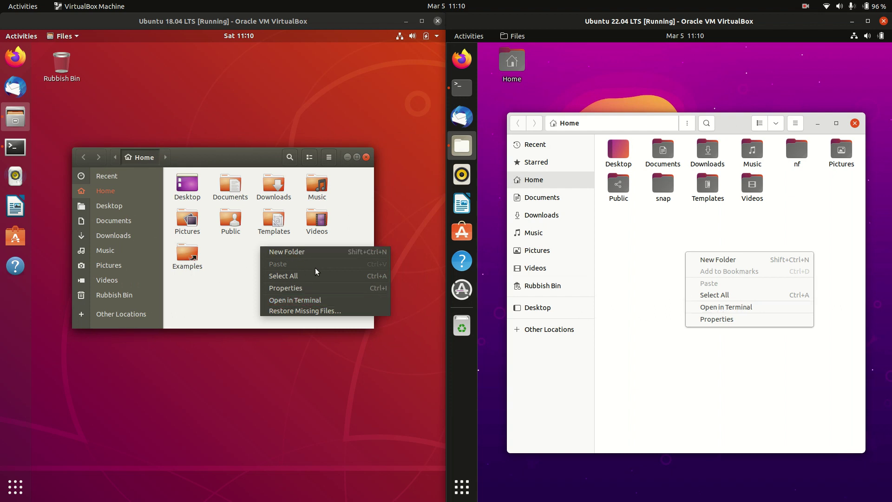
click(203, 302)
click(366, 157)
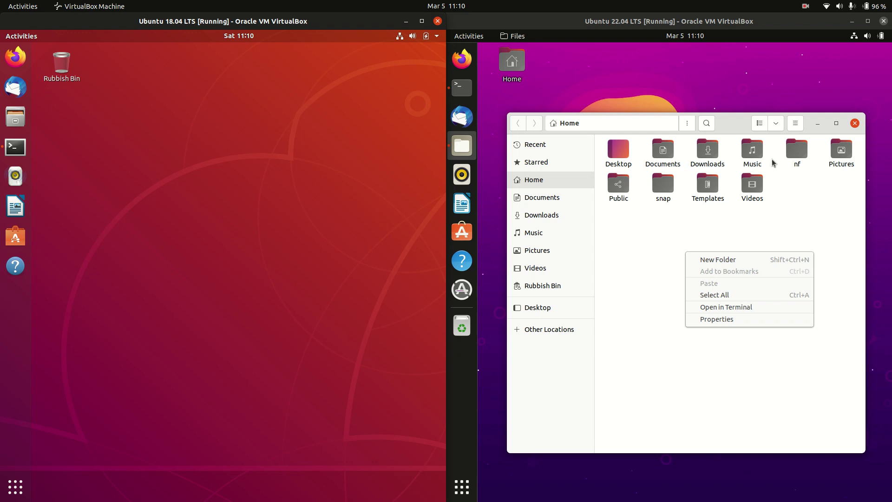
Select the nine 22.04 Home folders, then launch Settings from the system menu.
click(785, 225)
drag(793, 346, 490, 55)
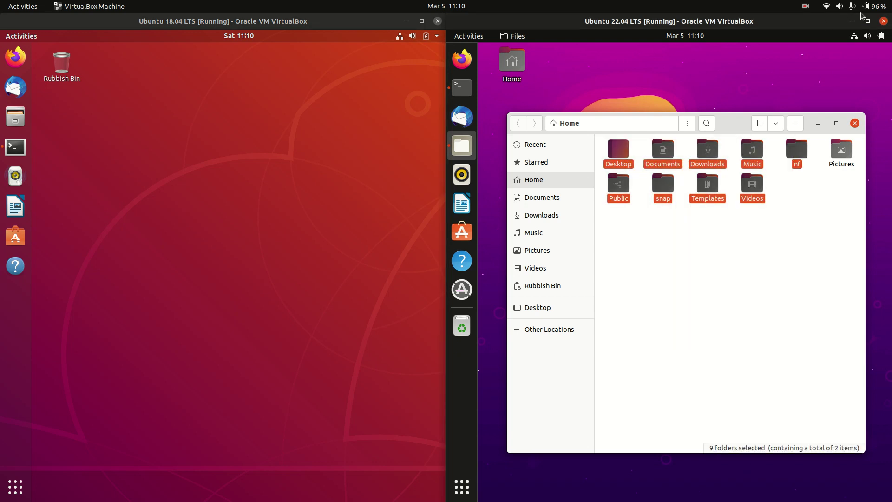
click(880, 36)
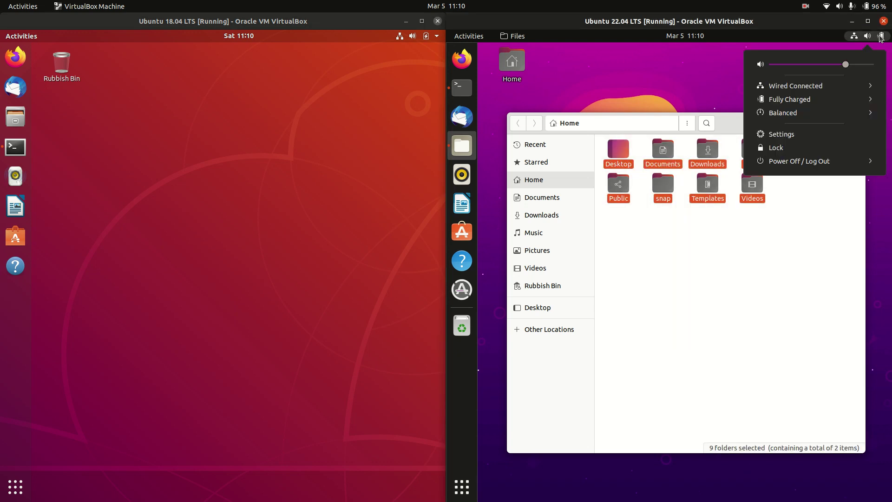
click(804, 138)
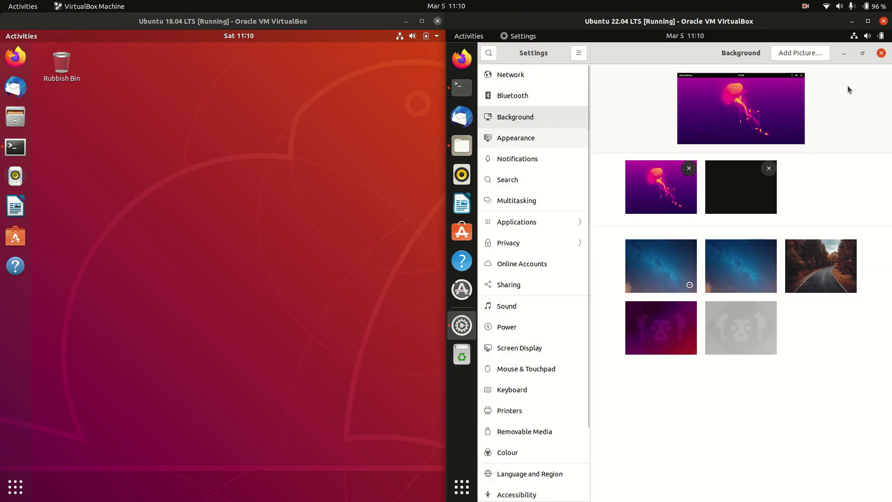
Apply the Dark style under Appearance on 22.04 and close Settings.
click(516, 137)
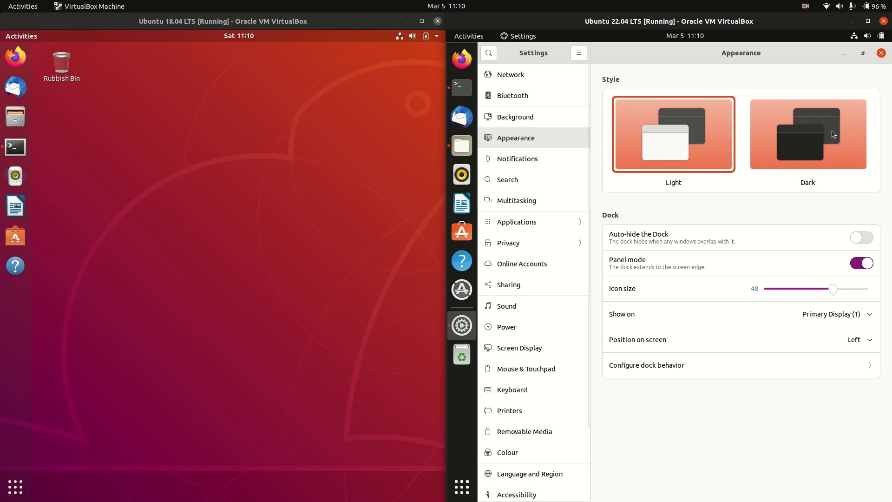
click(809, 125)
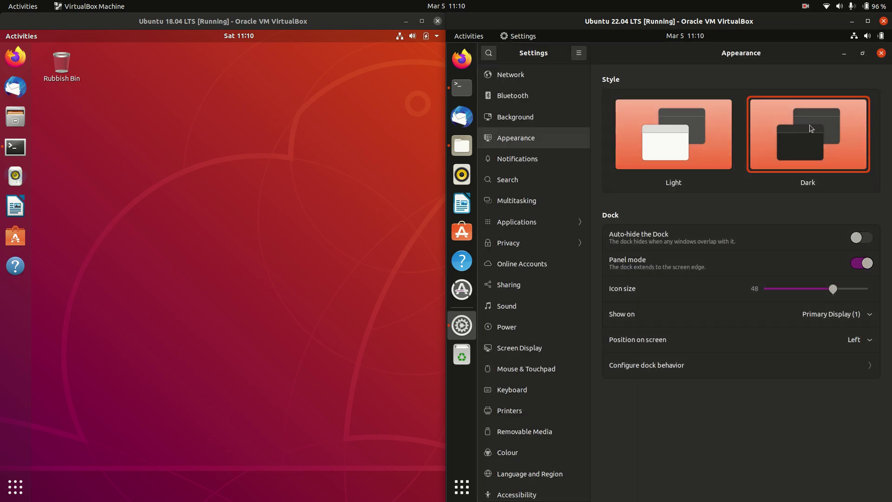
click(880, 54)
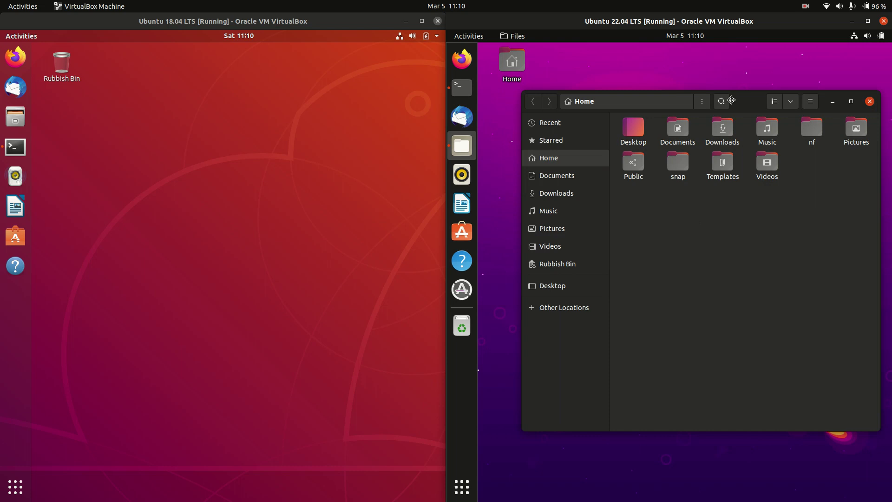
Reposition, then close the Files windows on both 18.04 and 22.04.
drag(731, 100, 726, 98)
click(16, 116)
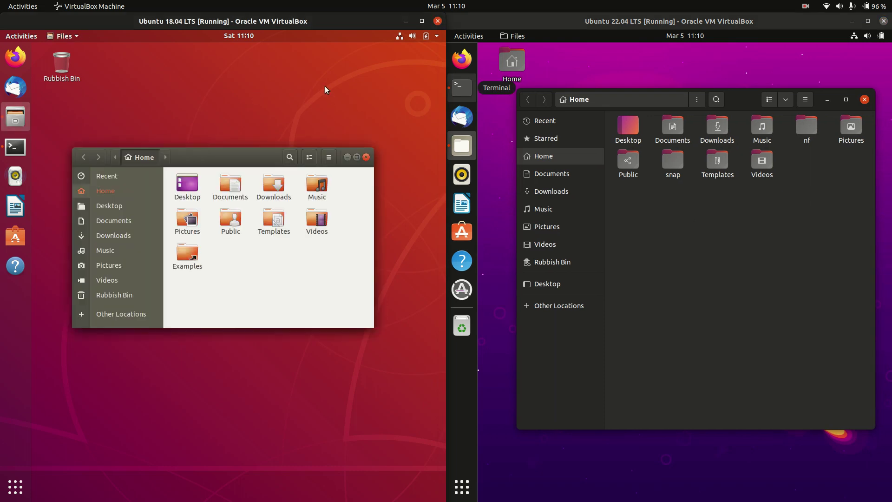
drag(245, 152, 227, 90)
click(731, 278)
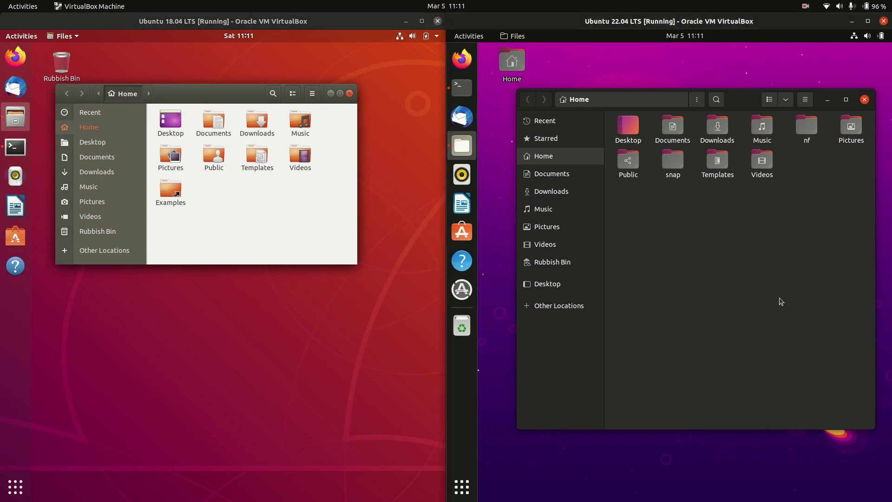
drag(753, 104, 756, 111)
click(351, 95)
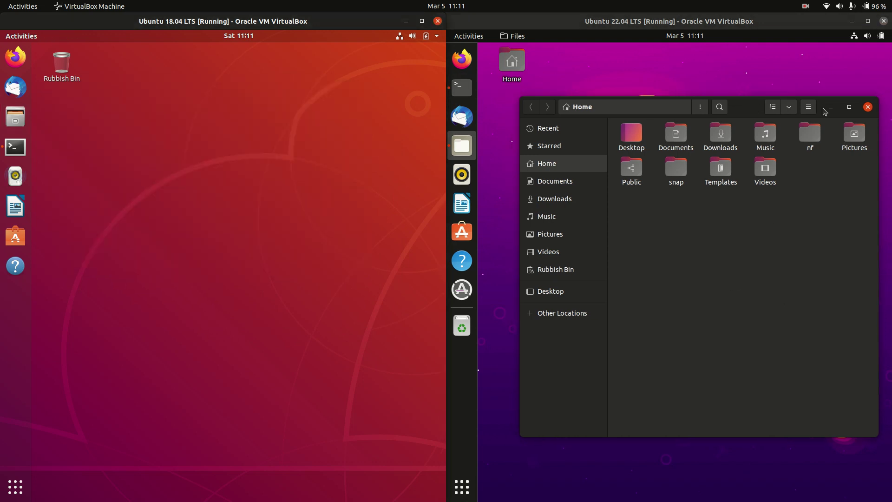
click(868, 107)
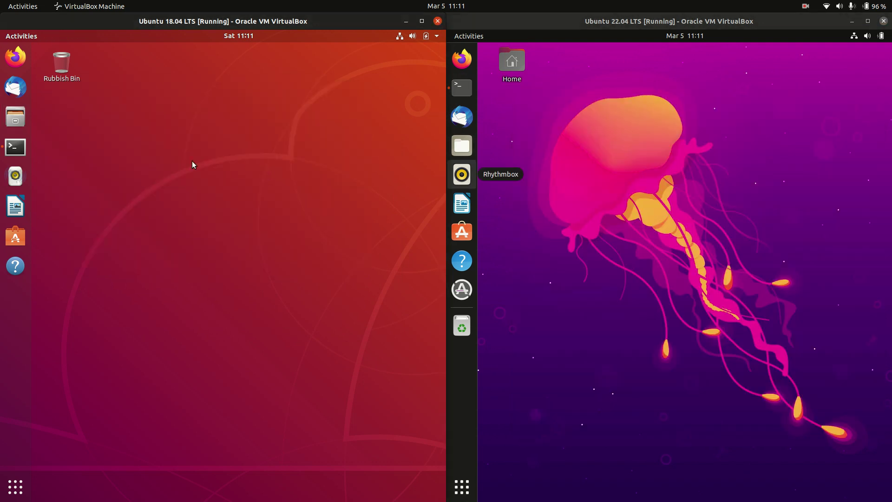
Open neofetch terminals on both VMs and highlight the 18.04 kernel version 5.4.
key(ctrl+alt+t)
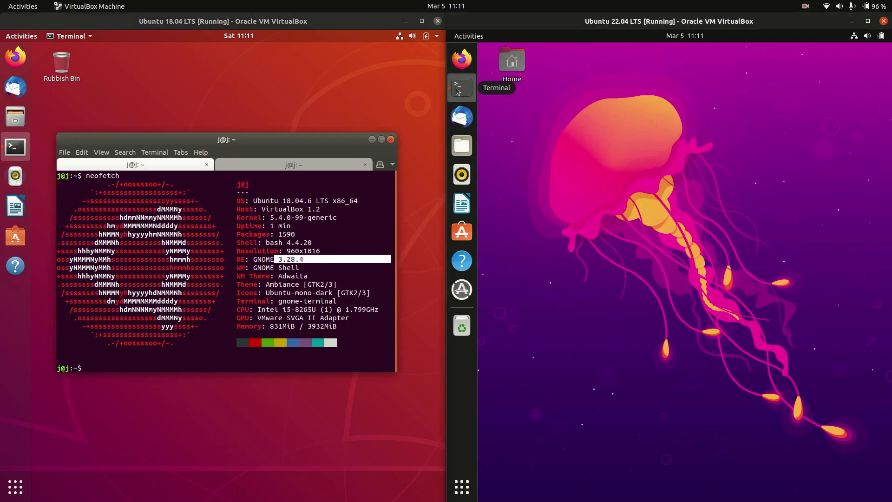
drag(238, 144, 243, 140)
drag(273, 214, 295, 212)
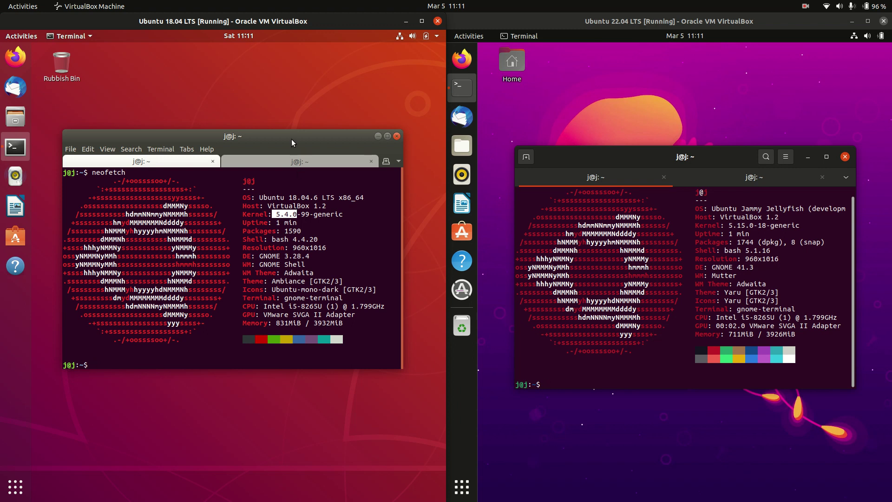
drag(294, 135, 289, 119)
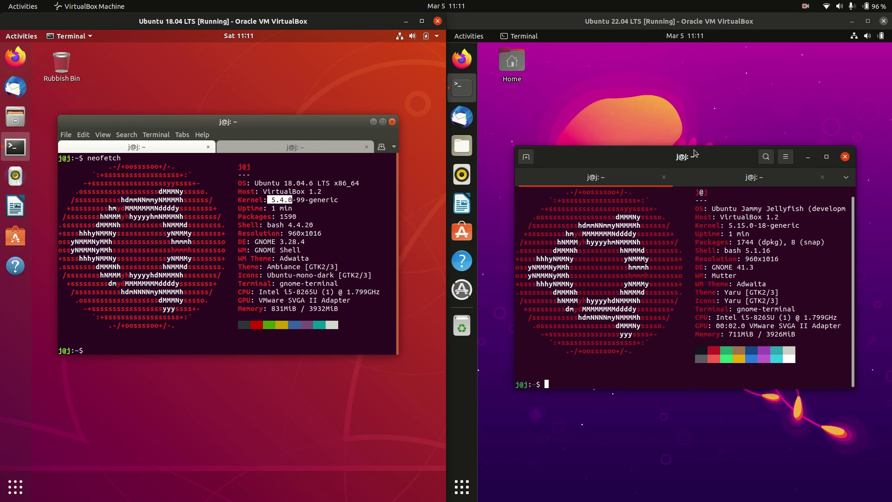
Highlight the 22.04 kernel version 5.15.0 for comparison.
mouse_move(696, 156)
mouse_down()
mouse_move(700, 149)
mouse_move(696, 155)
mouse_up()
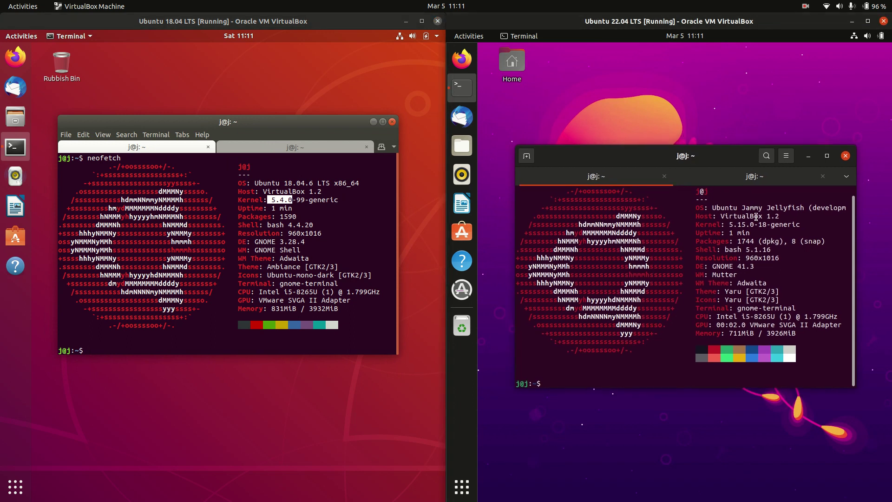
drag(728, 232, 752, 225)
drag(677, 155, 664, 151)
click(722, 230)
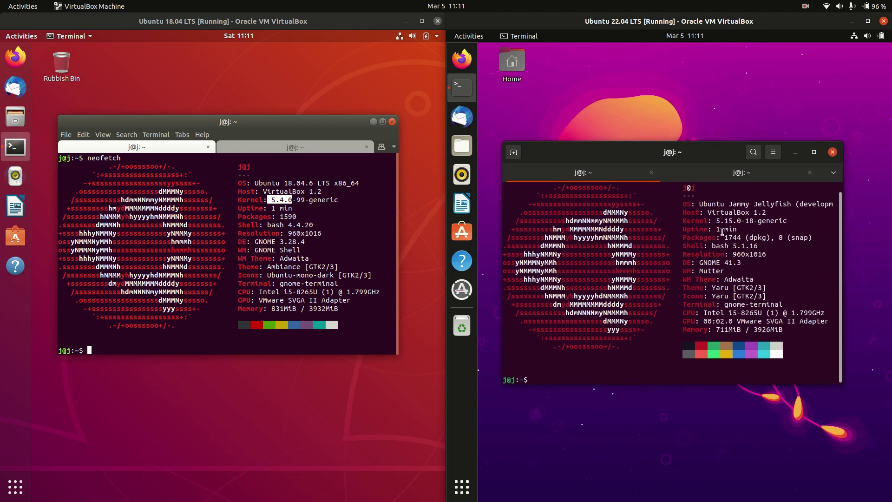
drag(713, 221, 748, 220)
mouse_move(665, 144)
mouse_down()
mouse_move(673, 114)
mouse_move(667, 126)
mouse_up()
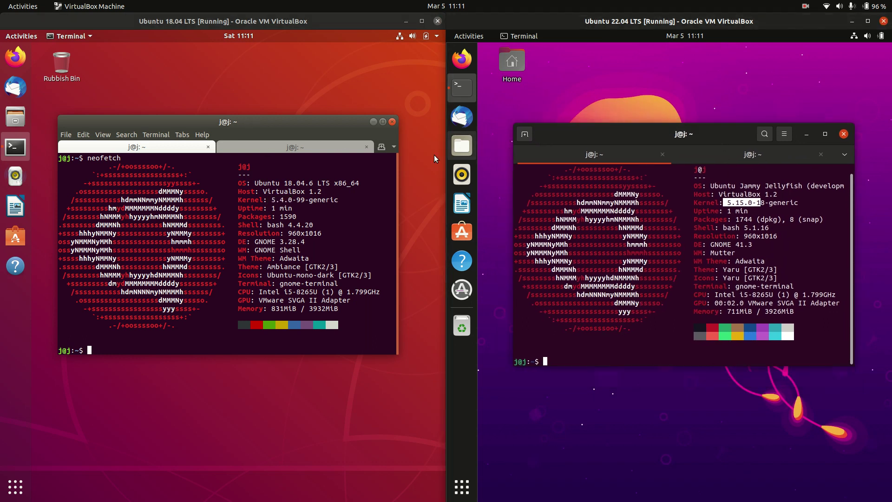
Reposition the terminals and toggle the 18.04 terminal between its htop and neofetch tabs.
drag(324, 121, 330, 136)
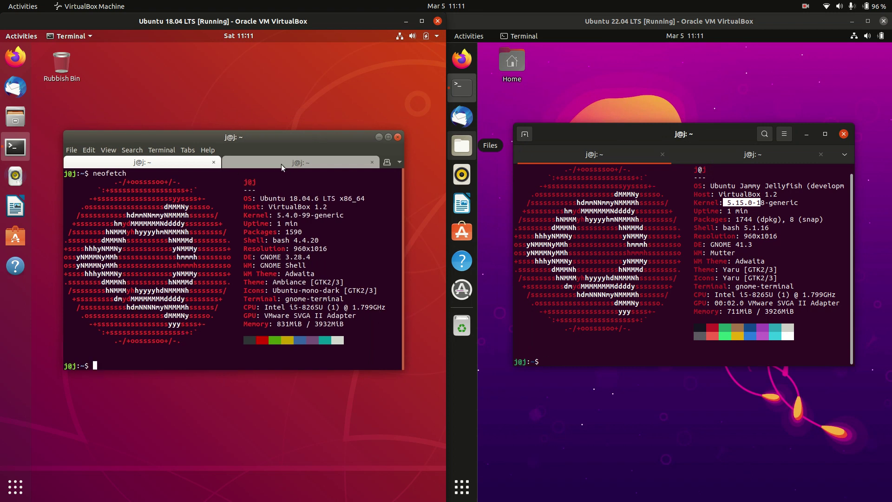
drag(222, 133, 257, 152)
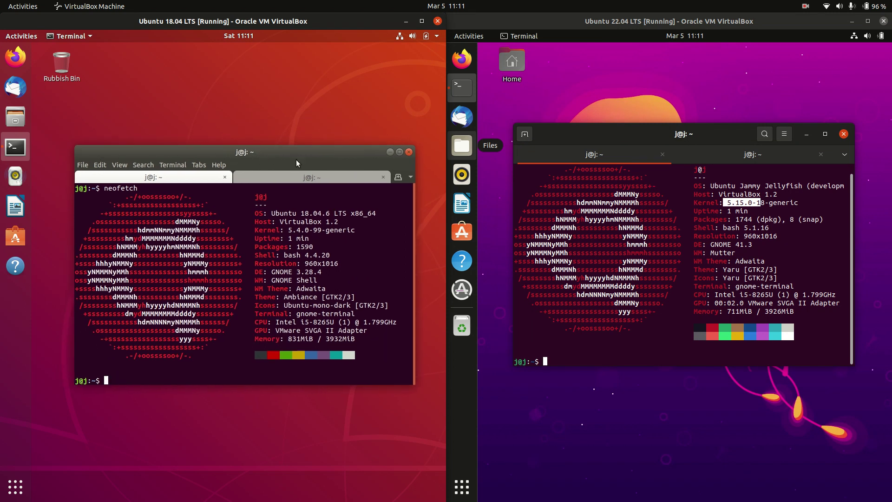
drag(293, 153, 281, 152)
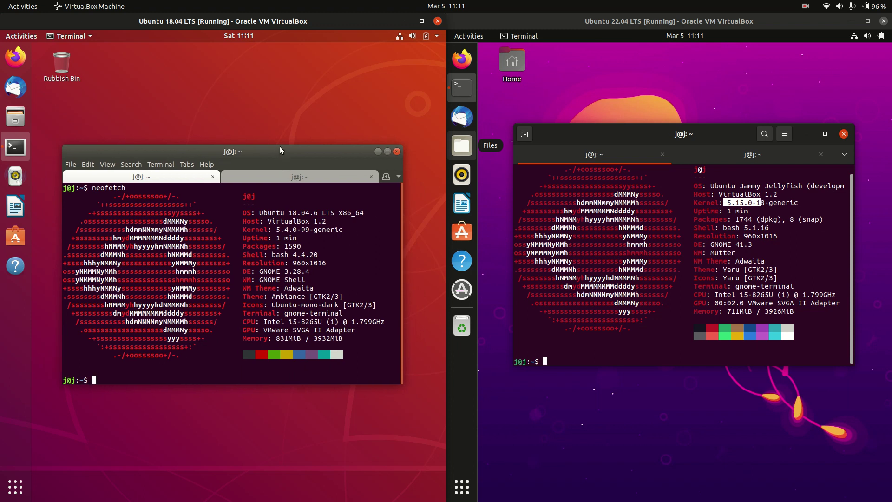
drag(279, 149, 276, 147)
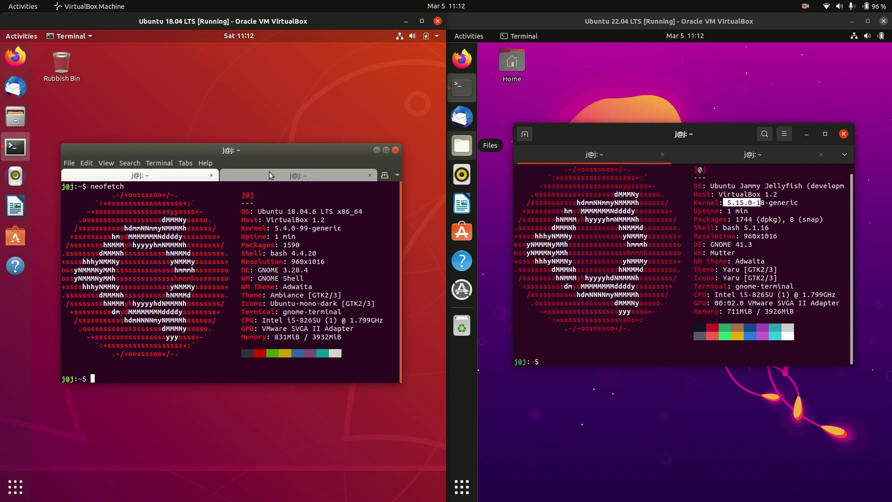
click(255, 175)
click(166, 179)
click(258, 175)
click(172, 180)
drag(236, 154, 291, 150)
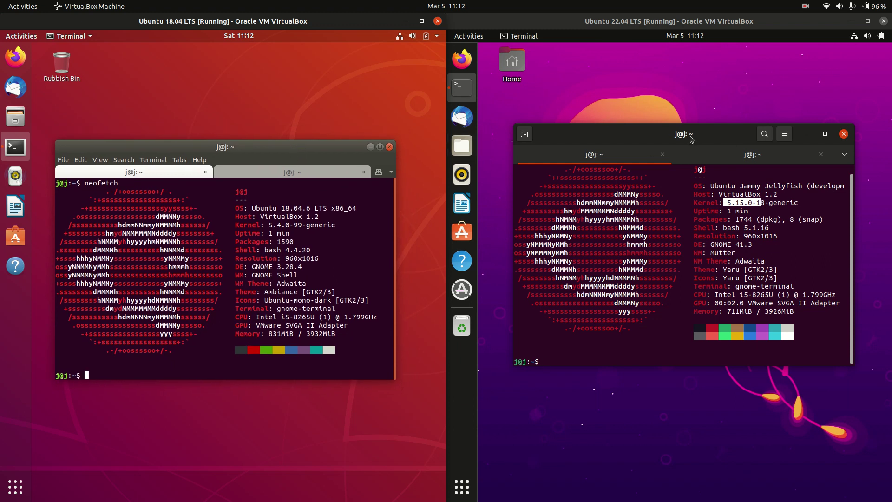
drag(651, 160, 642, 183)
Switch both the 22.04 and 18.04 terminals to their htop tabs.
click(715, 185)
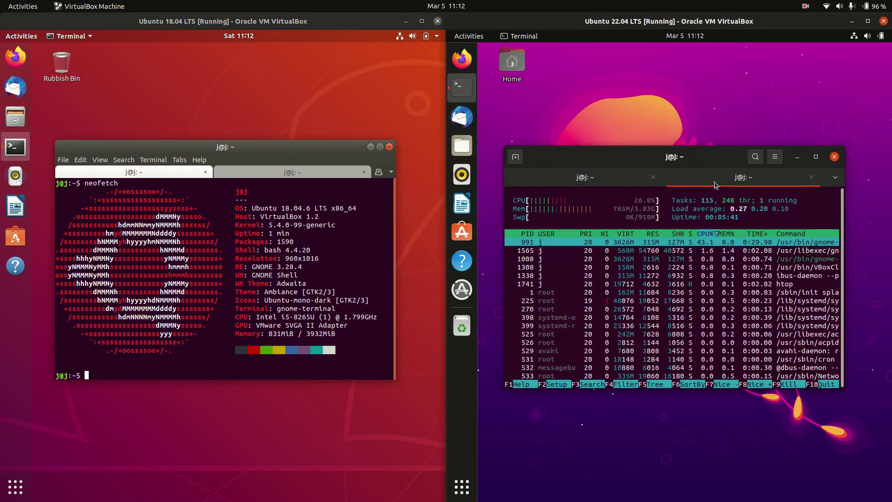
click(588, 176)
click(684, 181)
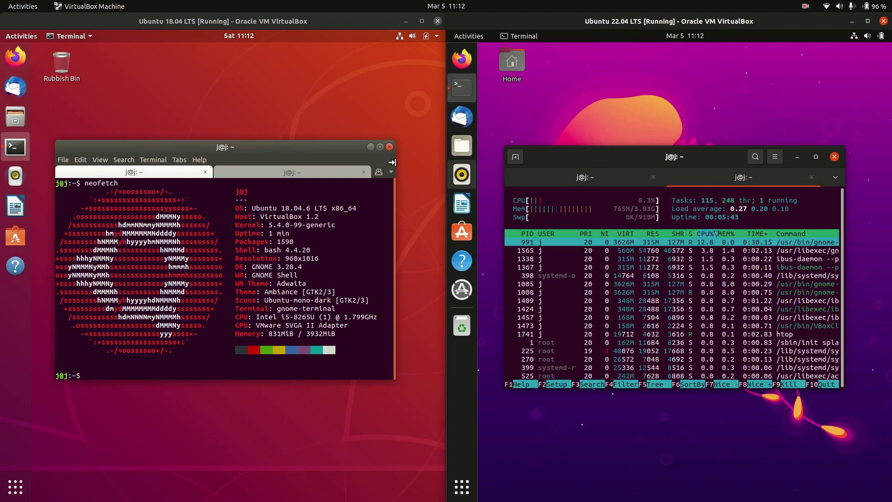
click(273, 171)
Arrange the 18.04 and 22.04 htop terminal windows side by side.
drag(269, 150, 292, 149)
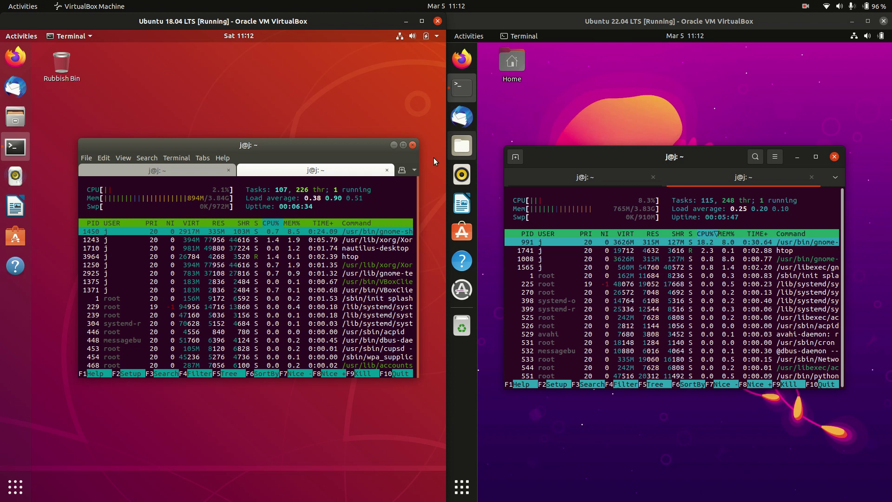
drag(288, 146, 256, 137)
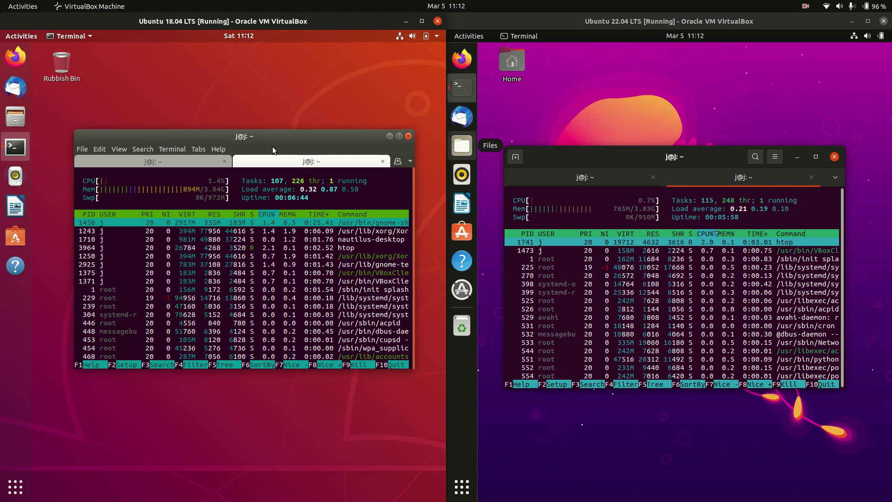
drag(275, 136, 279, 132)
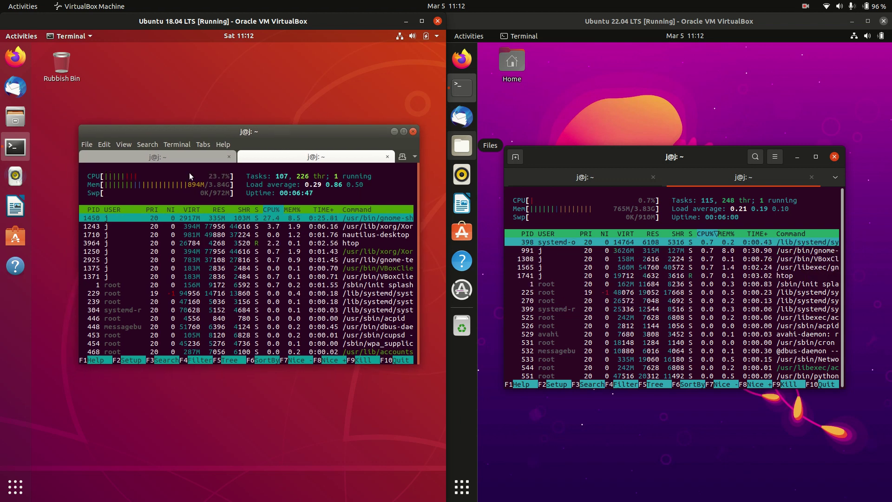
drag(349, 138, 330, 136)
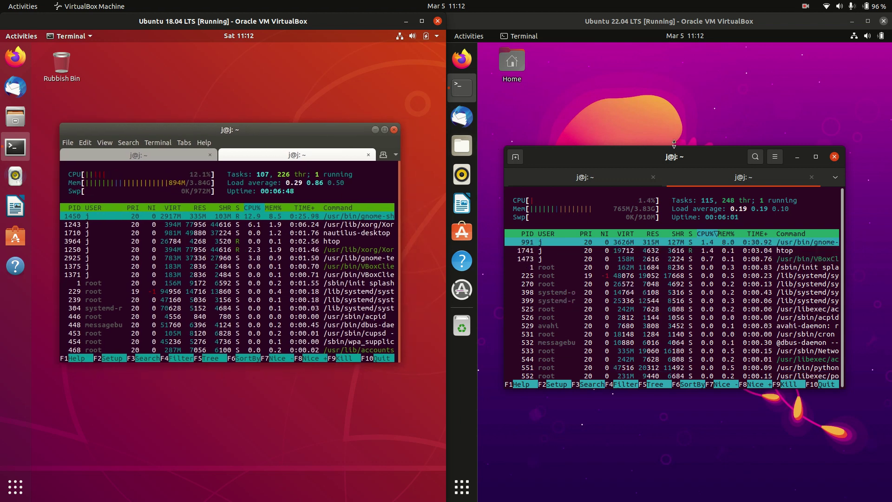
drag(666, 155, 677, 164)
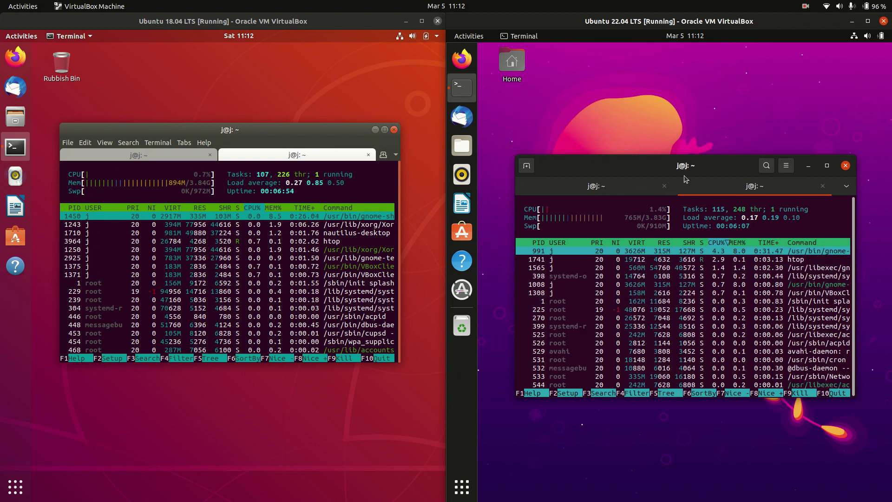
drag(676, 169, 665, 167)
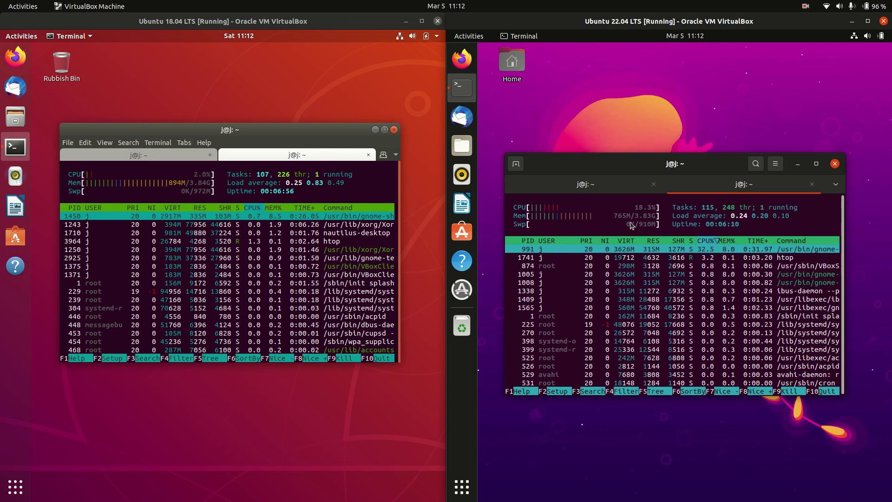
drag(689, 159, 694, 157)
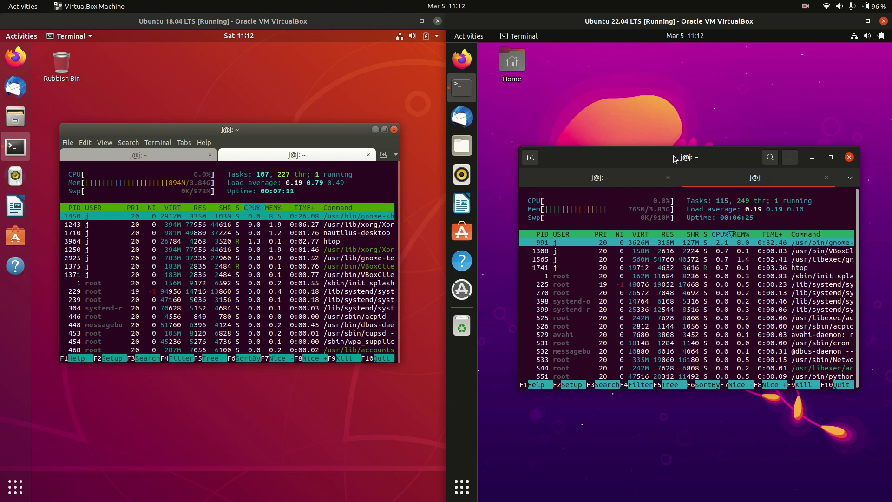
Move the 22.04 htop terminal window up and to the left.
drag(674, 159, 665, 148)
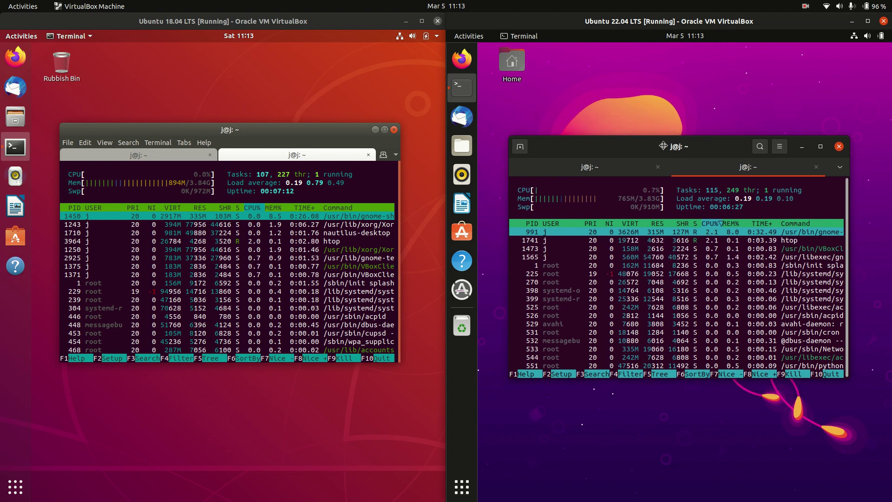